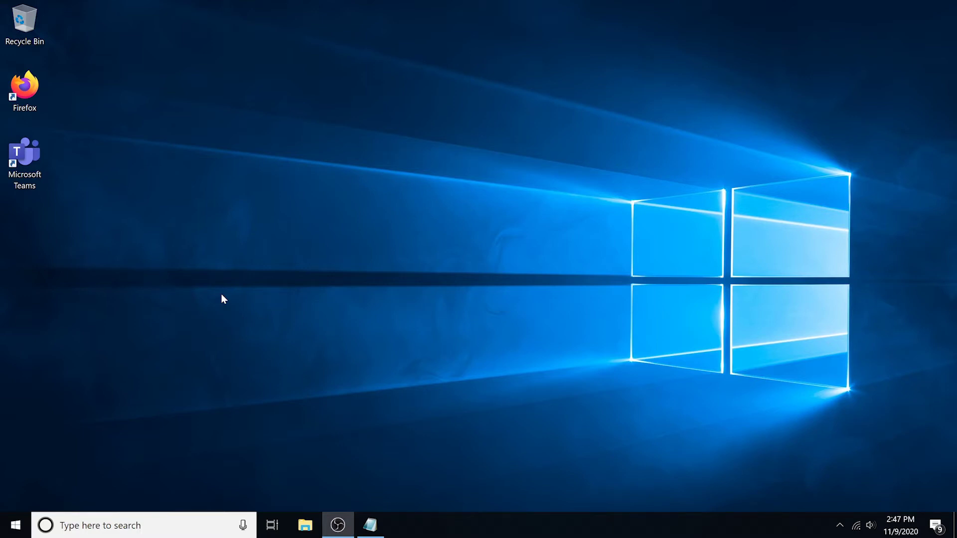
# Launch Teams from the desktop icon and open the profile avatar menu
pyautogui.doubleClick(32, 168)
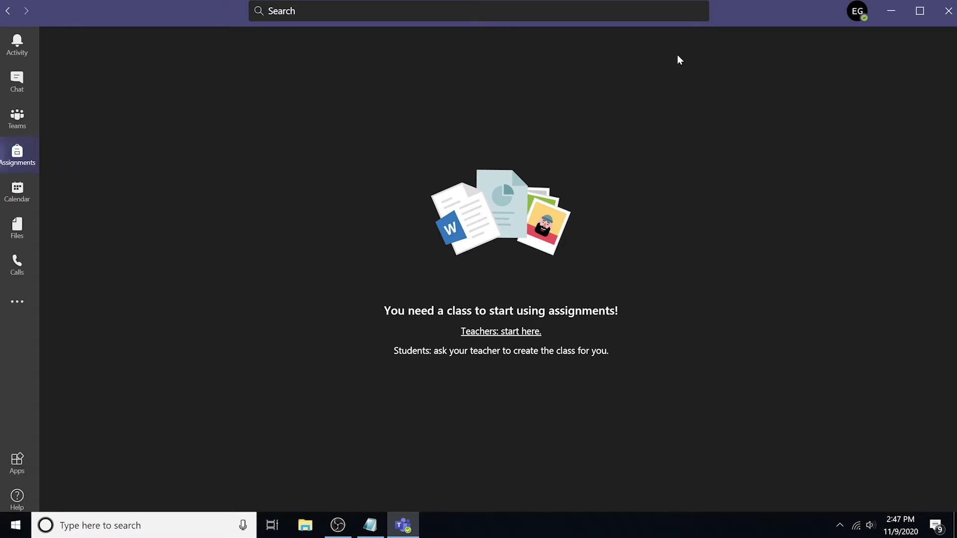
pyautogui.click(856, 19)
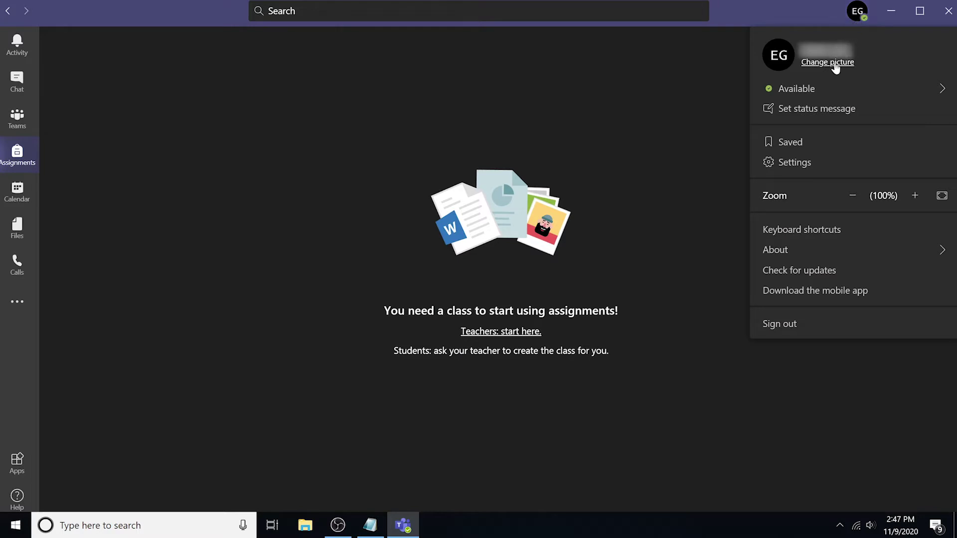
# In Devices settings, keep CyberTrack H4 as the camera and start a test call
pyautogui.click(799, 165)
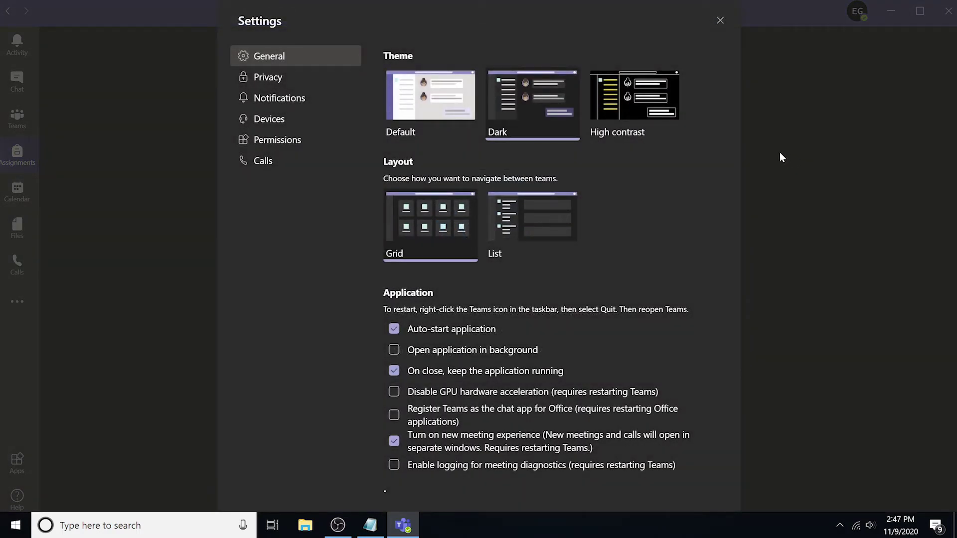
pyautogui.click(263, 122)
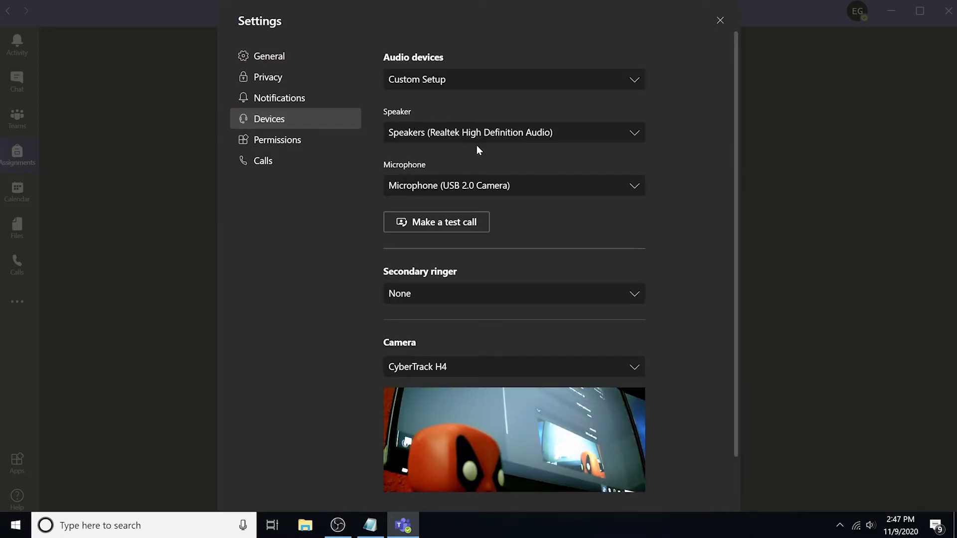
pyautogui.scroll(-1, 561, 214)
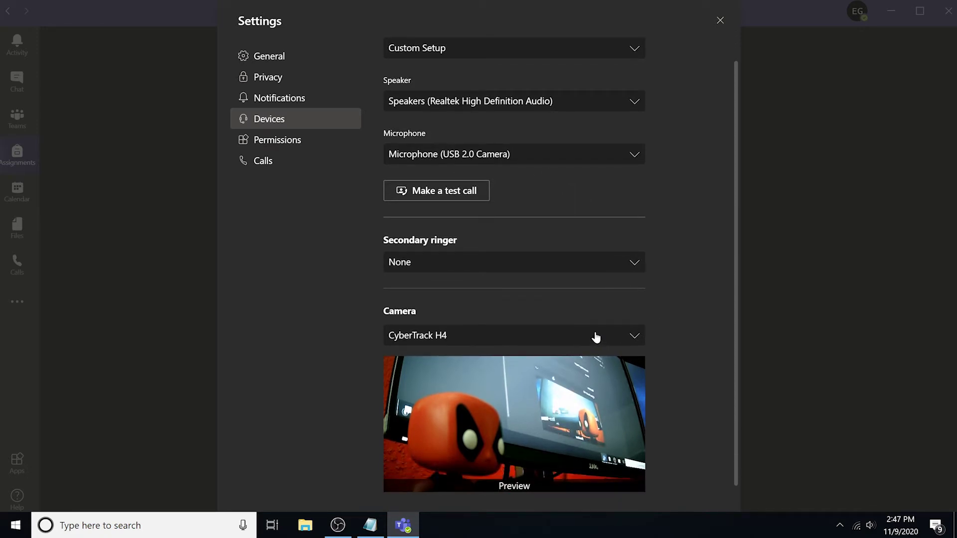
pyautogui.click(635, 338)
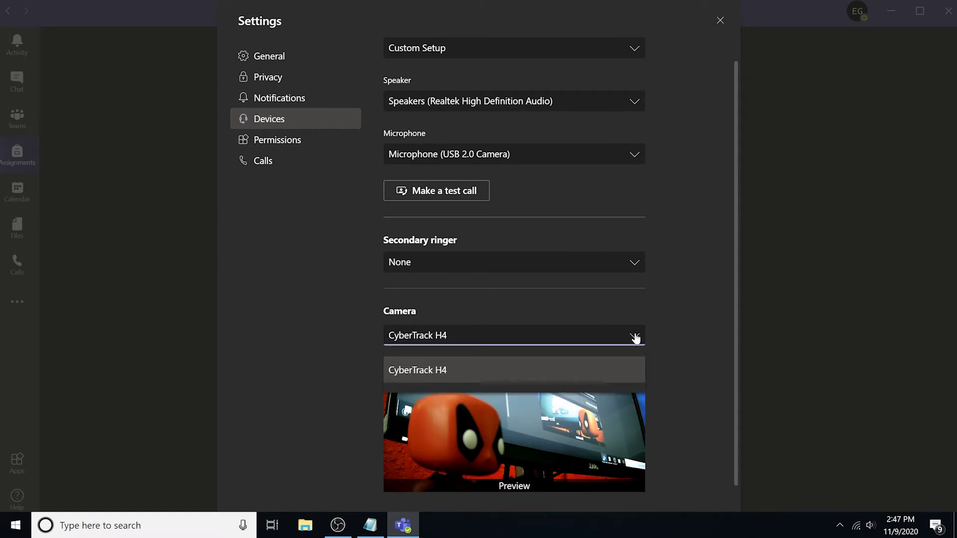
pyautogui.click(634, 339)
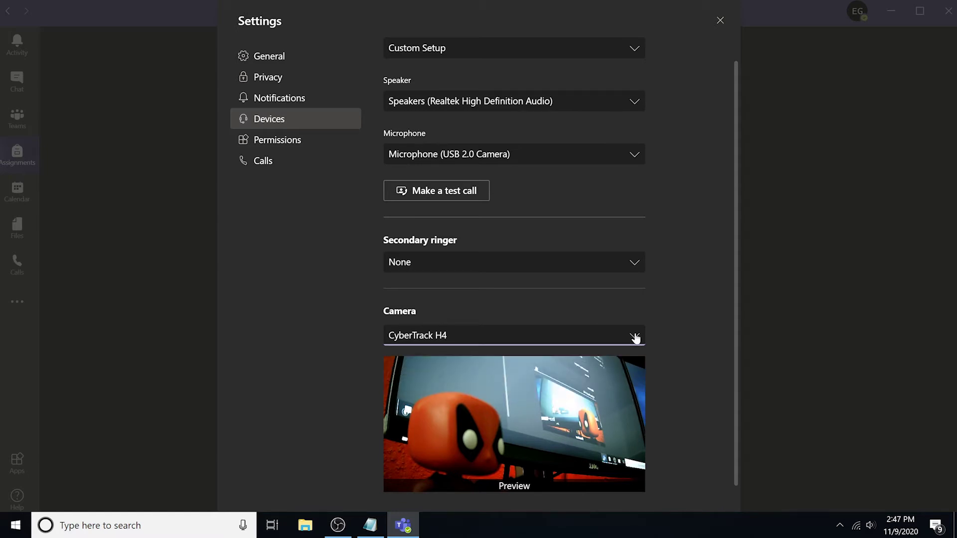
pyautogui.click(471, 196)
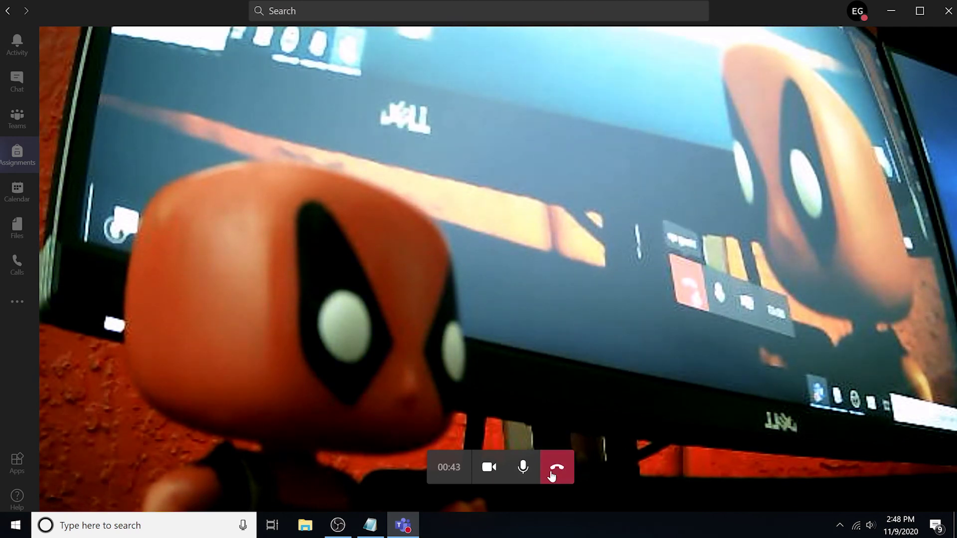
# End the Teams Echo test call once the live camera feed is shown
pyautogui.click(557, 468)
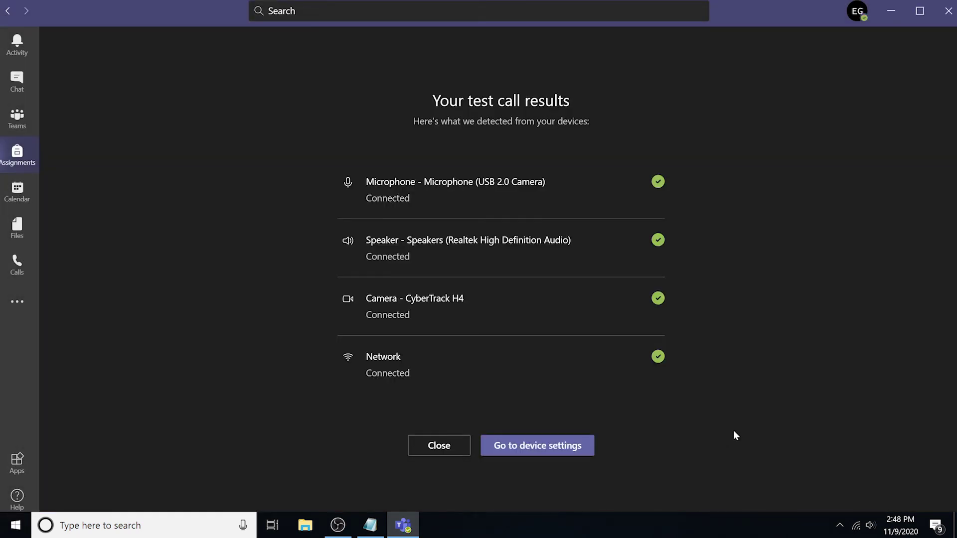